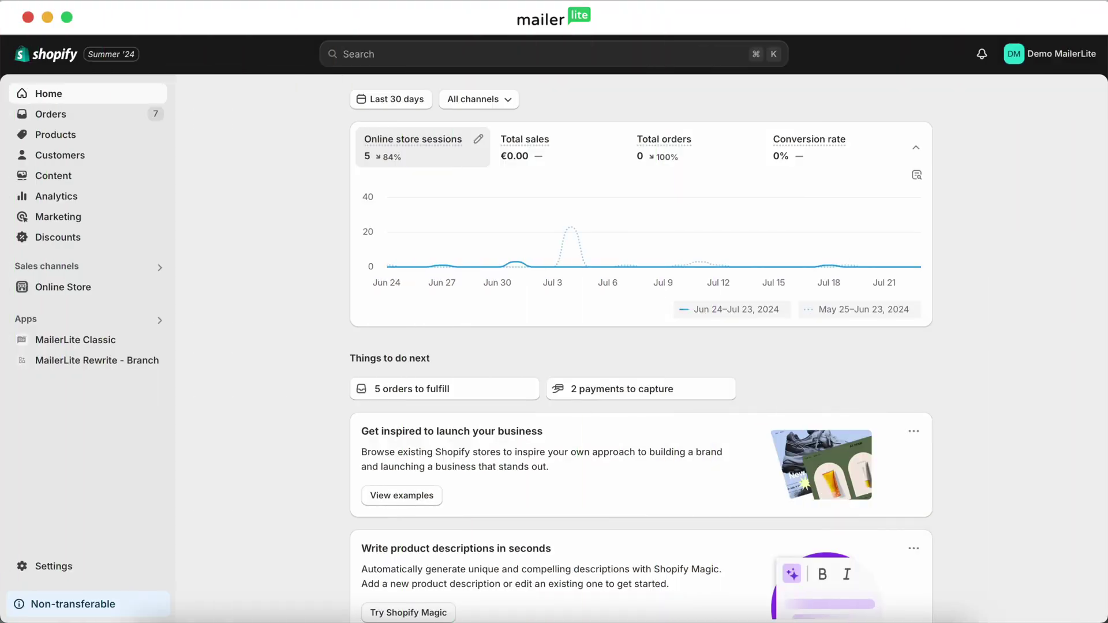
Step: Go to Settings > Apps and sales channels and open the Shopify App Store
{"action": "left_click", "coordinate": [90, 564]}
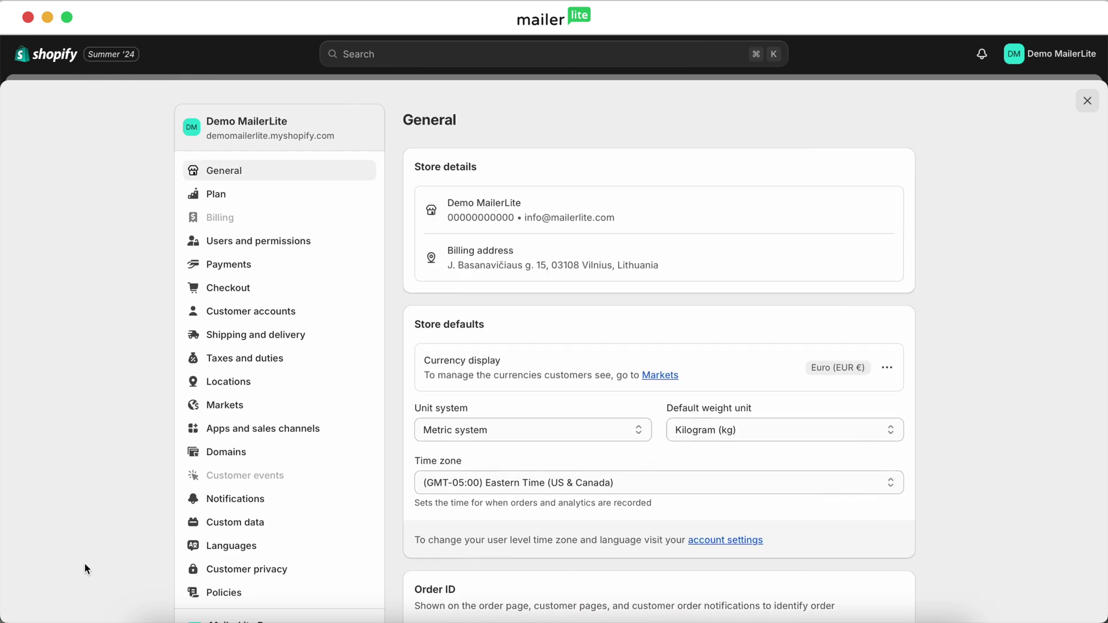
{"action": "left_click", "coordinate": [252, 436]}
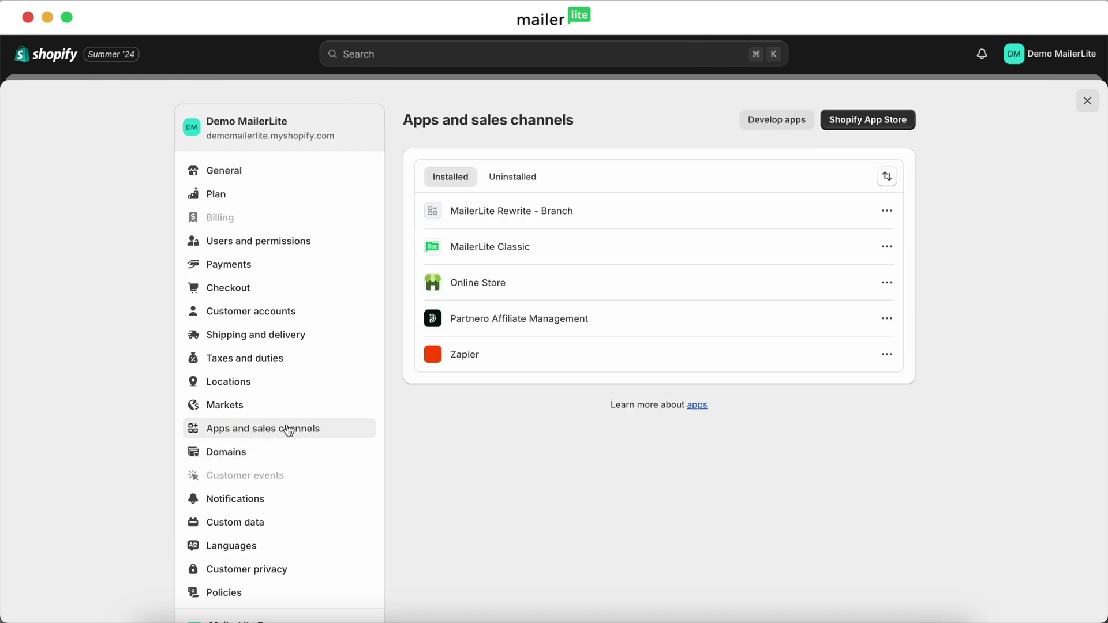
{"action": "left_click", "coordinate": [843, 124]}
Step: Search the App Store for 'mailerlite email automation' and open the MailerLite Email Automation listing
{"action": "left_click", "coordinate": [671, 66]}
{"action": "type", "text": "mailerlite email automation"}
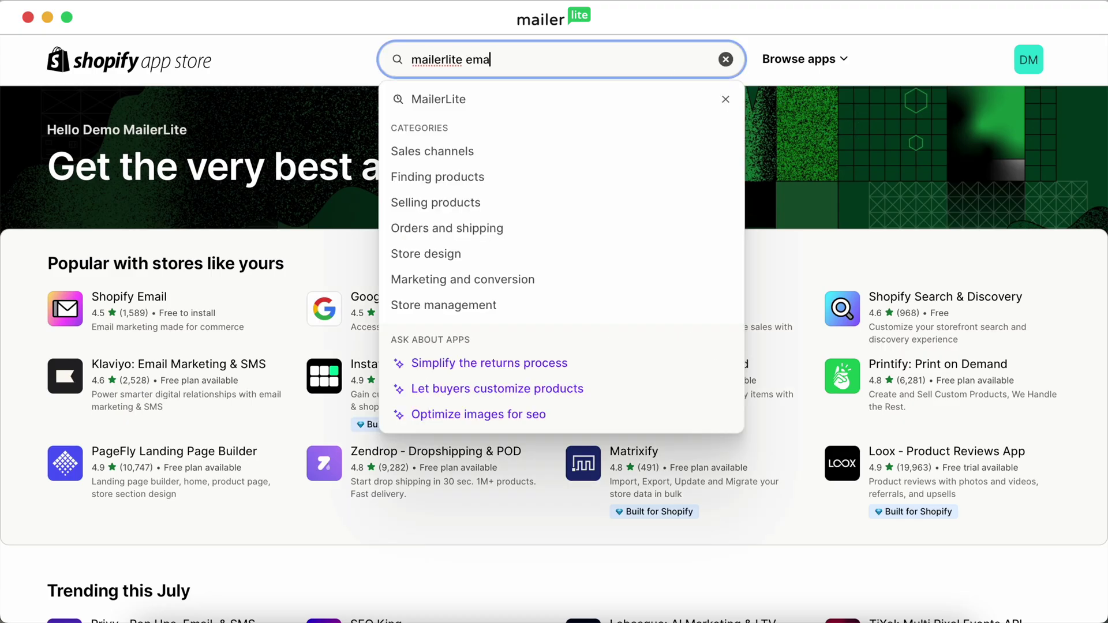
{"action": "left_click", "coordinate": [639, 97]}
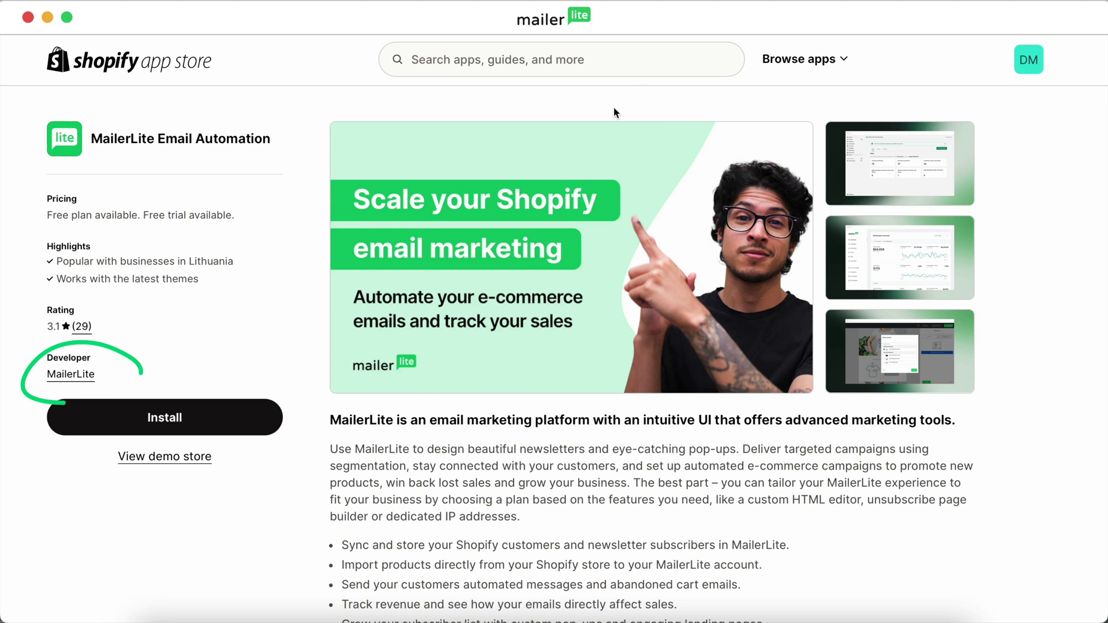
{"action": "left_click", "coordinate": [251, 411]}
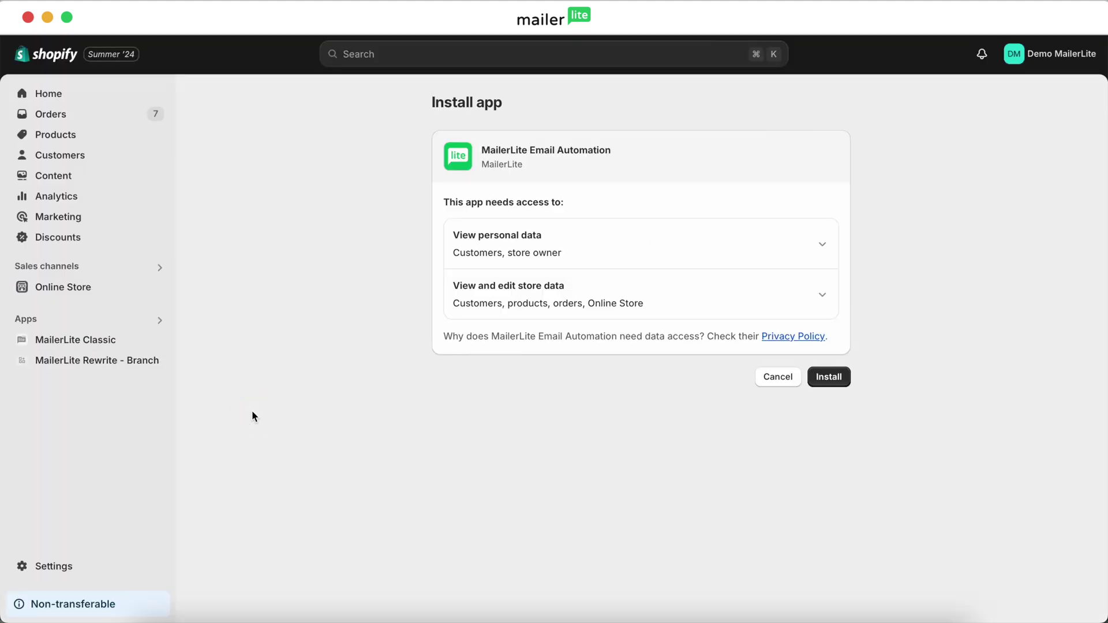
Step: Install the MailerLite Email Automation app and authorize its connection to the MailerLite account
{"action": "left_click", "coordinate": [833, 379]}
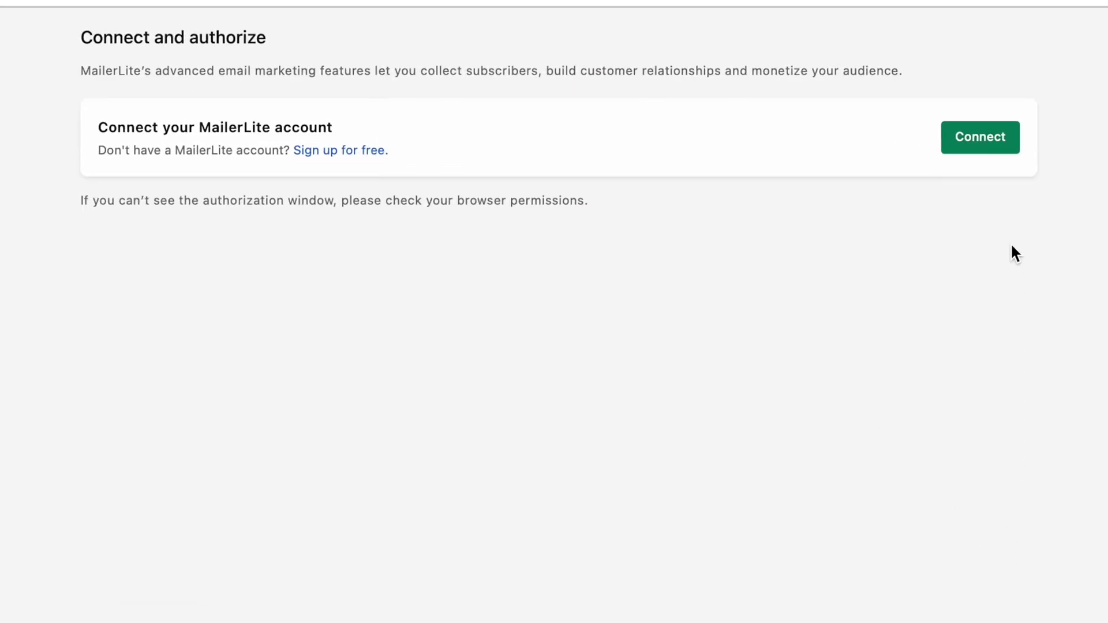
{"action": "left_click", "coordinate": [988, 146]}
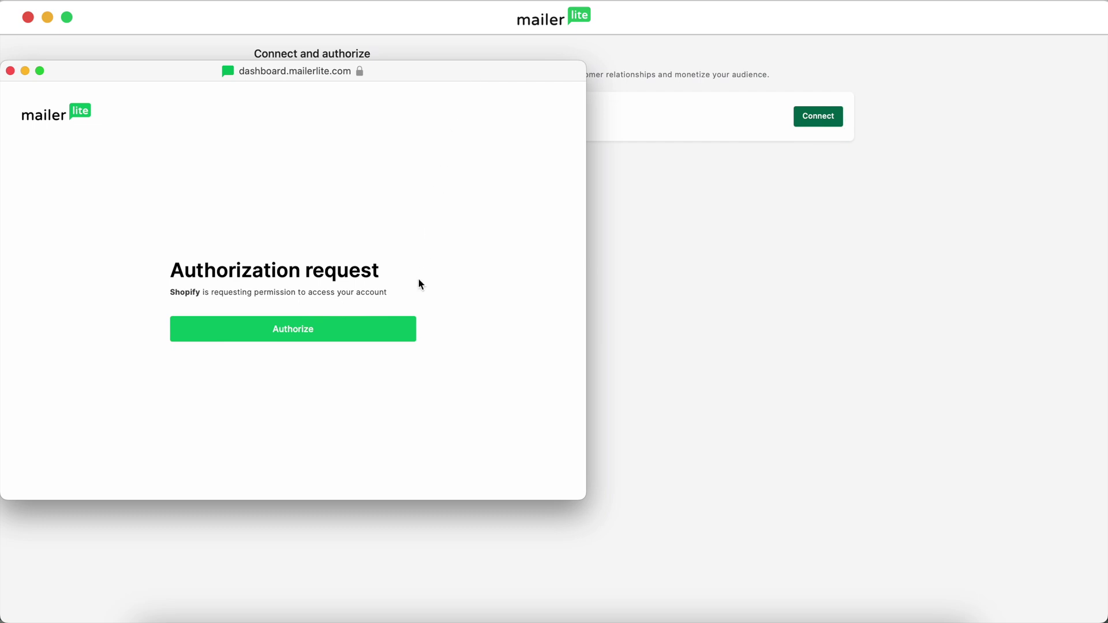
{"action": "left_click", "coordinate": [400, 331]}
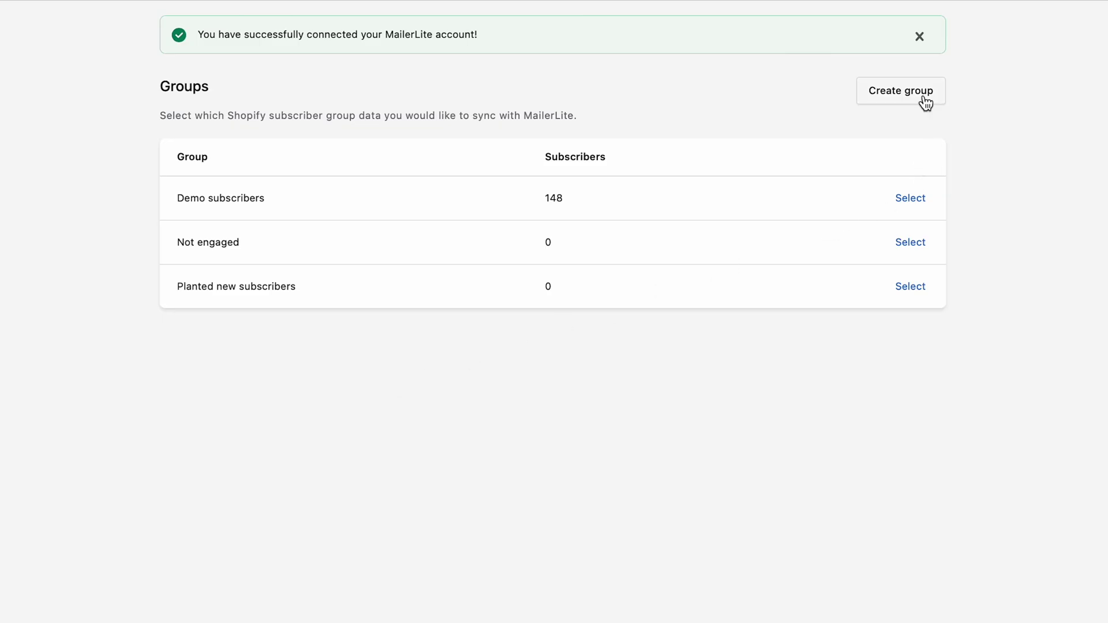
Step: Create a 'Shopify subscribers' group and select it for syncing
{"action": "left_click", "coordinate": [925, 100]}
{"action": "type", "text": "S"}
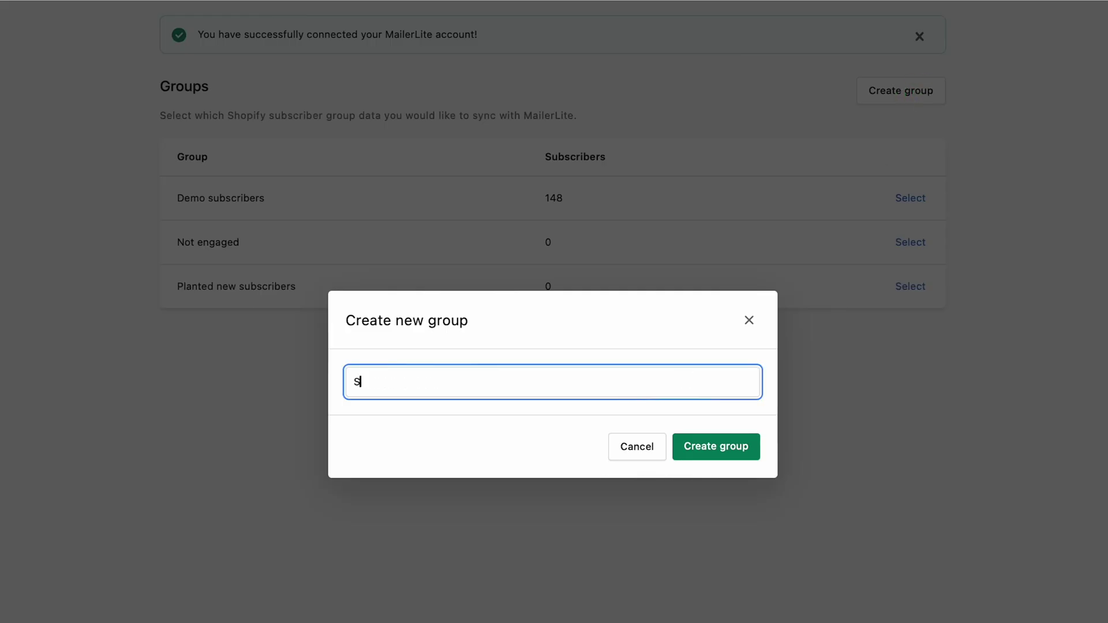
{"action": "type", "text": "hopify subscribers"}
{"action": "left_click", "coordinate": [718, 447]}
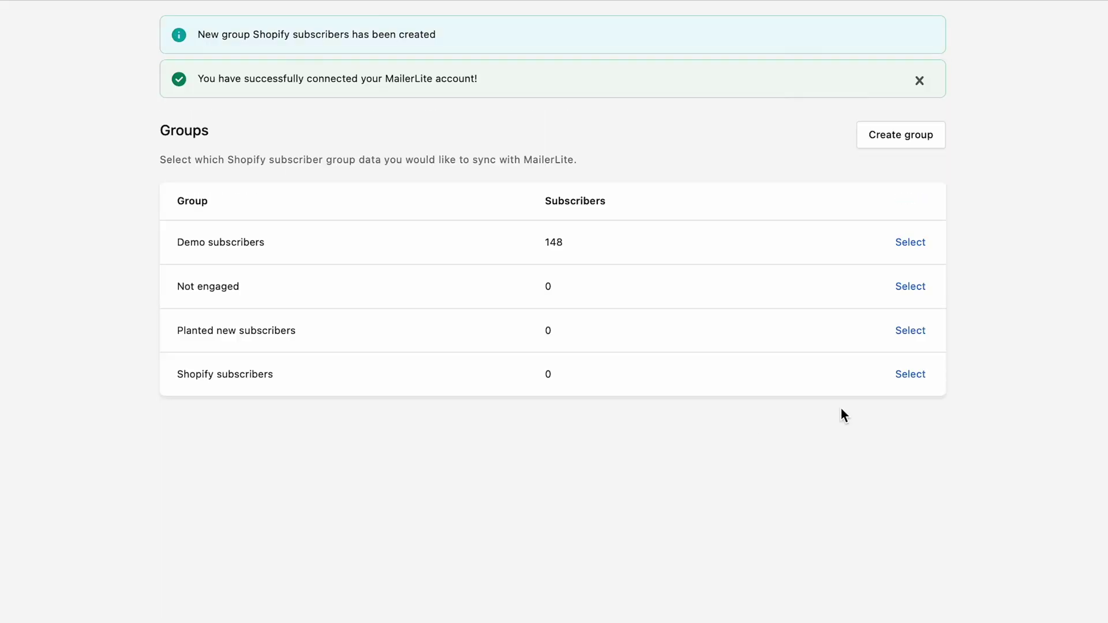
{"action": "left_click", "coordinate": [910, 375]}
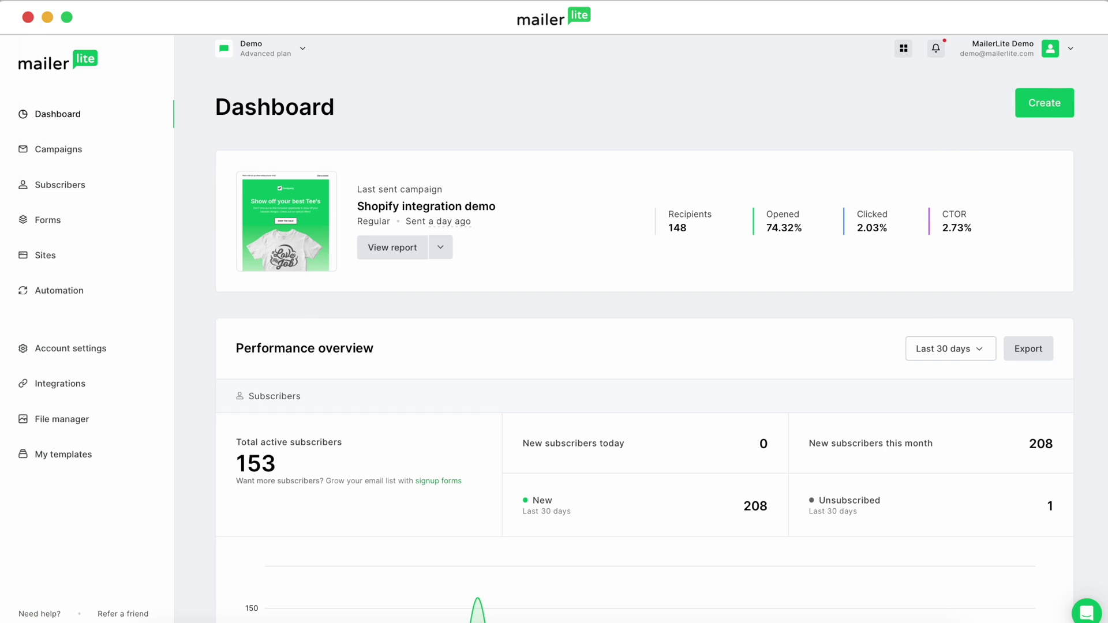
Step: View the Shopify integration demo campaign's E-commerce report filtered to the Demo MailerLite store
{"action": "left_click", "coordinate": [59, 150]}
{"action": "left_click", "coordinate": [237, 149]}
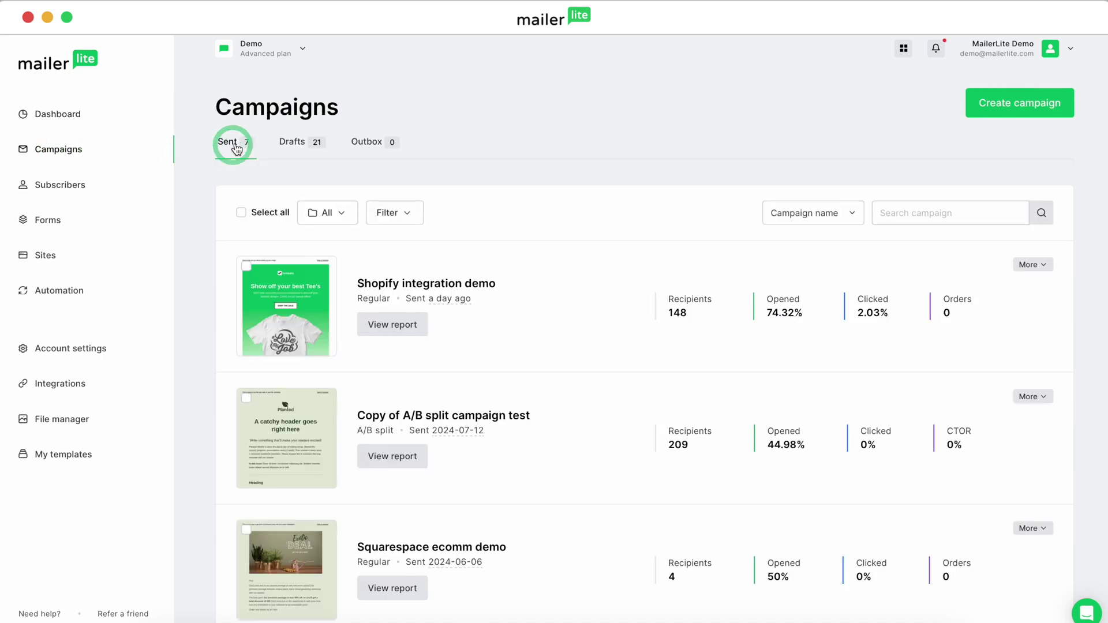
{"action": "left_click", "coordinate": [381, 327]}
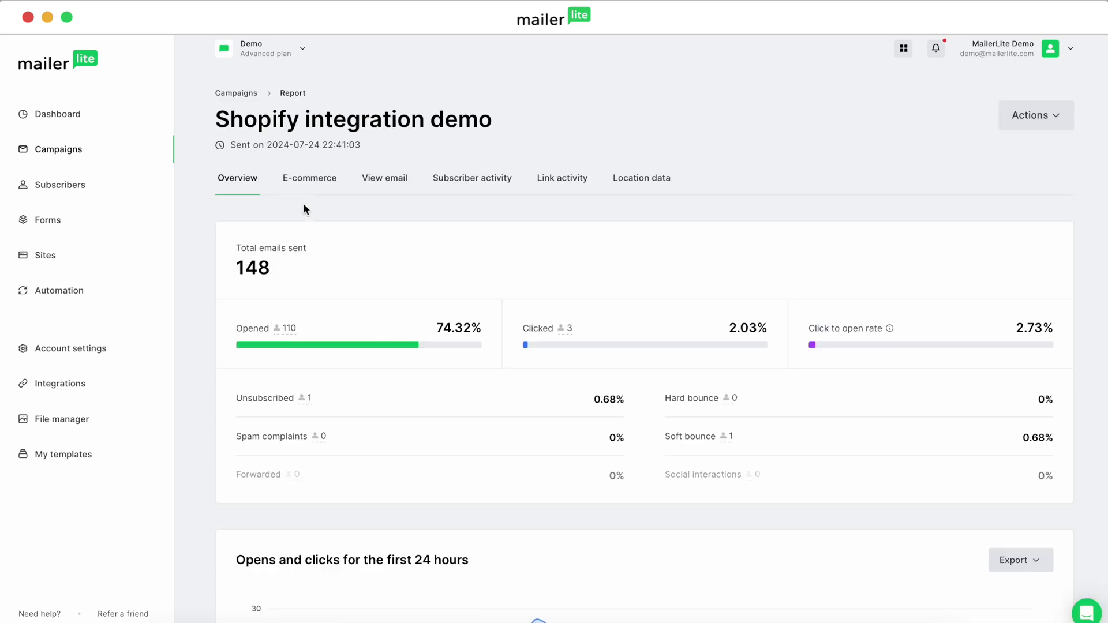
{"action": "left_click", "coordinate": [308, 179]}
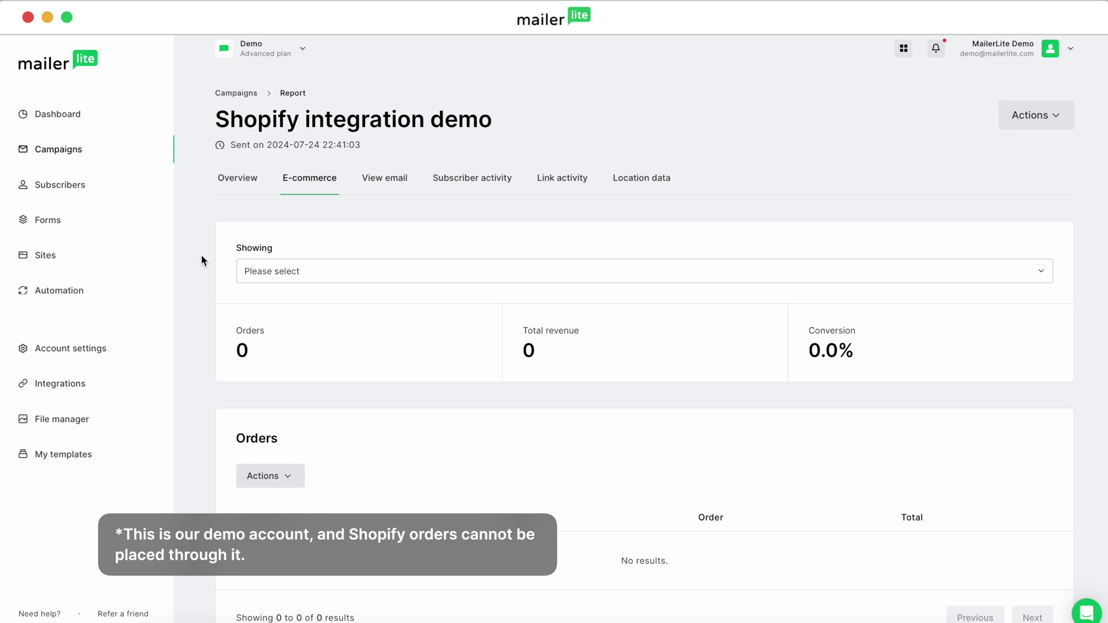
{"action": "scroll", "coordinate": [202, 260], "scroll_direction": "down", "scroll_amount": 1}
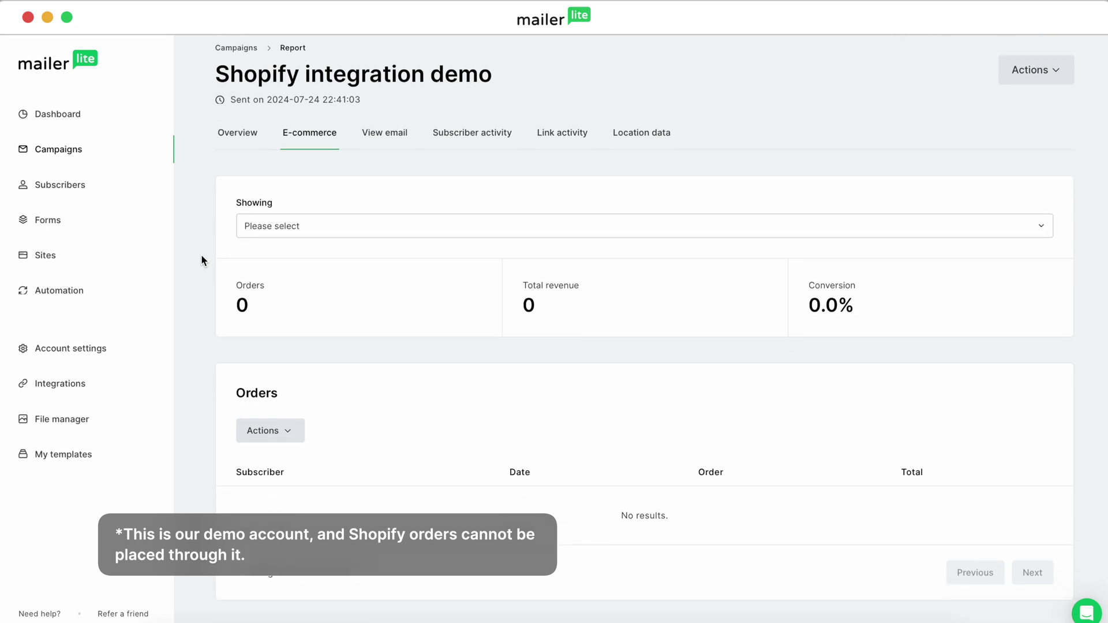
{"action": "left_click", "coordinate": [250, 235]}
{"action": "left_click", "coordinate": [255, 256]}
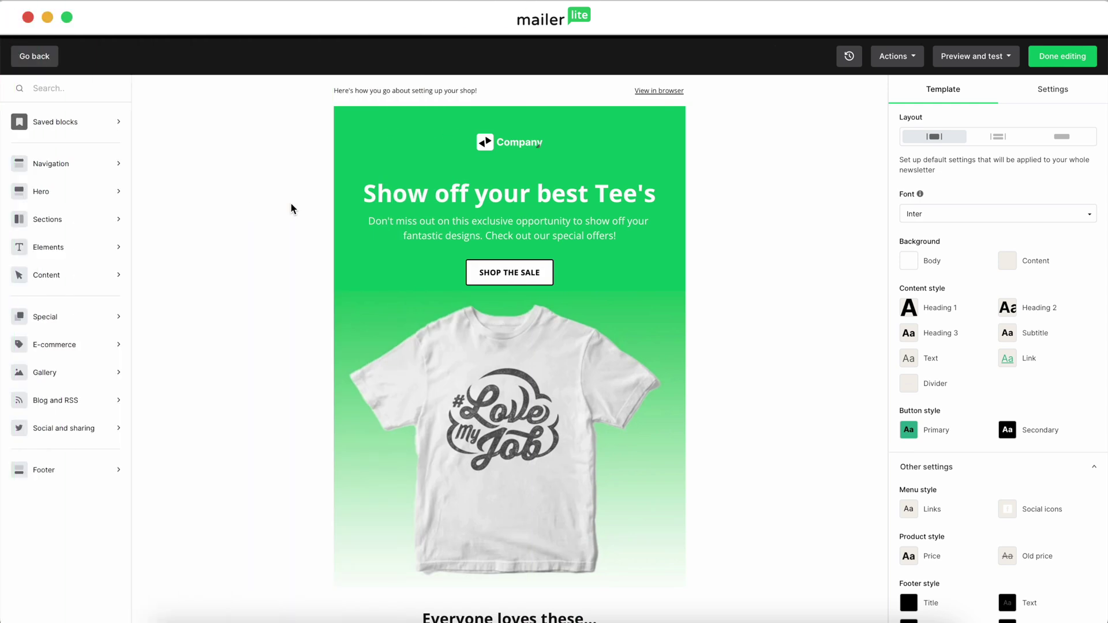
Step: Place a Double product highlight block below the 'Everyone loves these...' heading
{"action": "scroll", "coordinate": [291, 205], "scroll_direction": "down", "scroll_amount": 5}
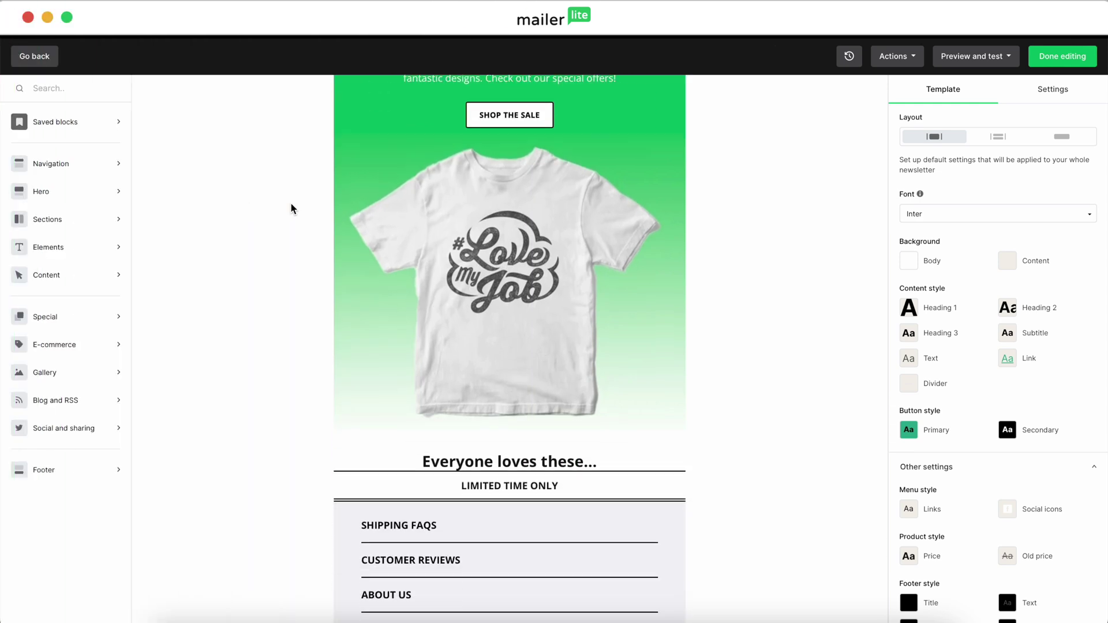
{"action": "mouse_move", "coordinate": [106, 354]}
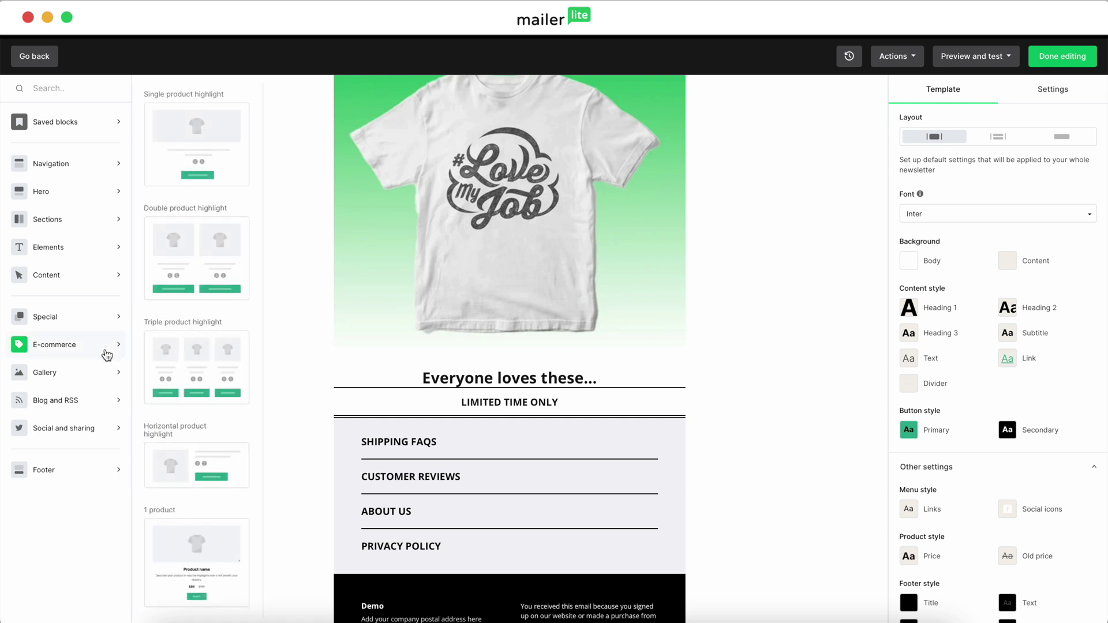
{"action": "left_click_drag", "start_coordinate": [188, 250], "coordinate": [410, 421]}
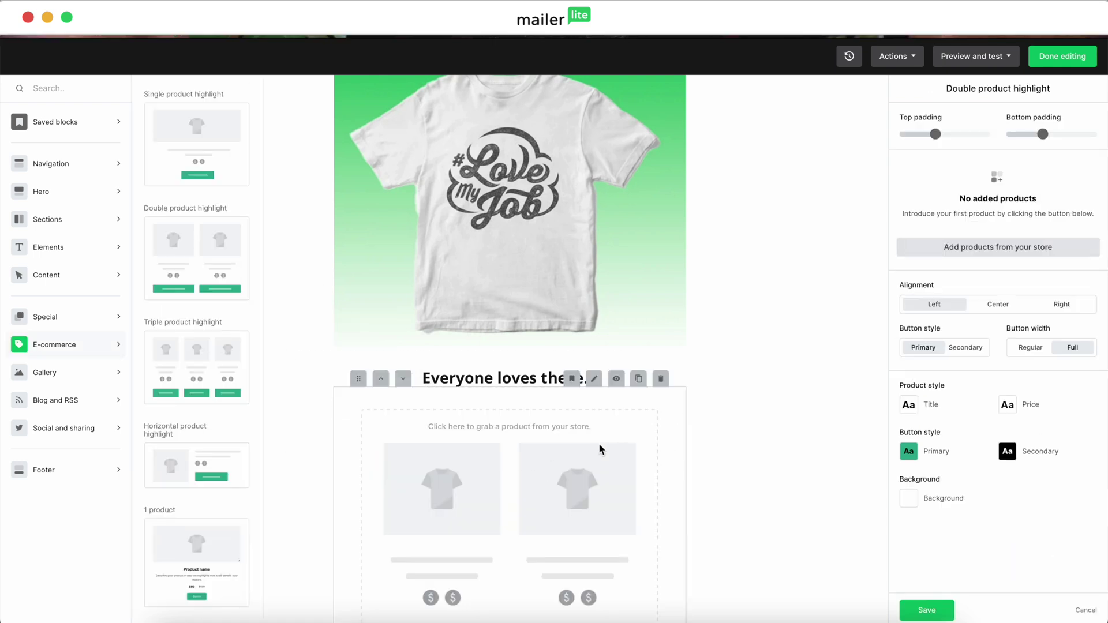
Step: Fill the block with the black and green #lovemyjob T-shirts from the store
{"action": "left_click", "coordinate": [929, 253]}
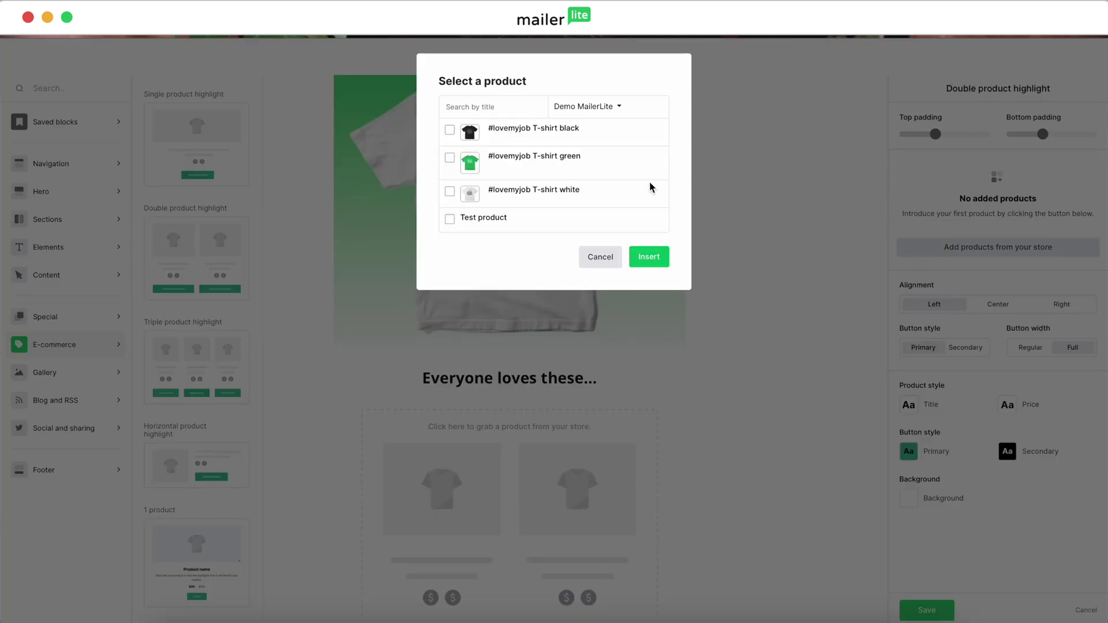
{"action": "left_click", "coordinate": [450, 132]}
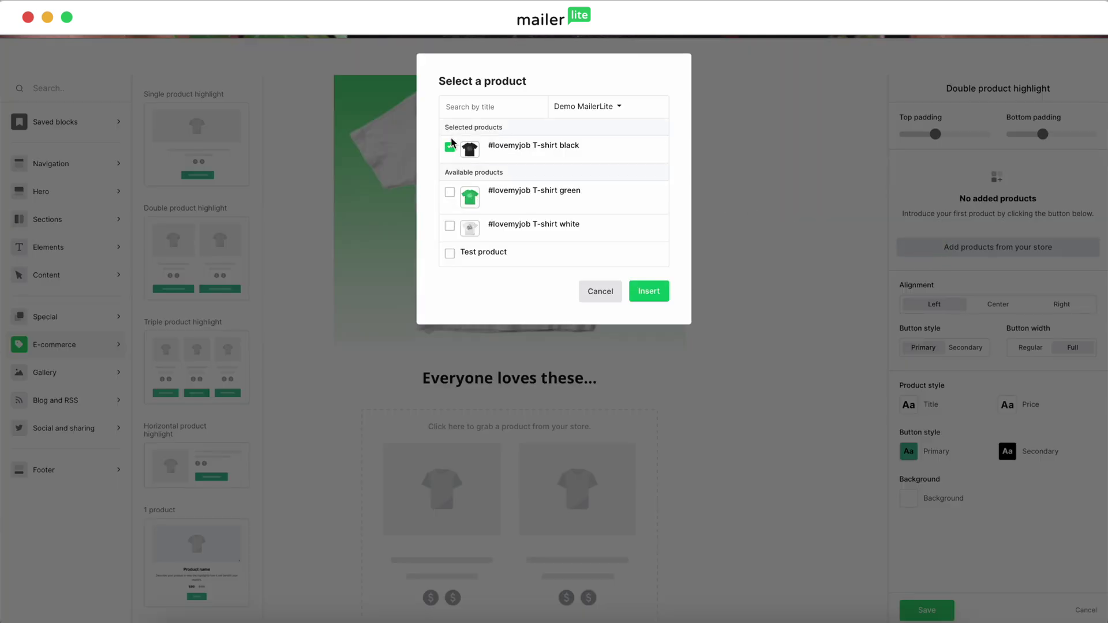
{"action": "left_click", "coordinate": [451, 201]}
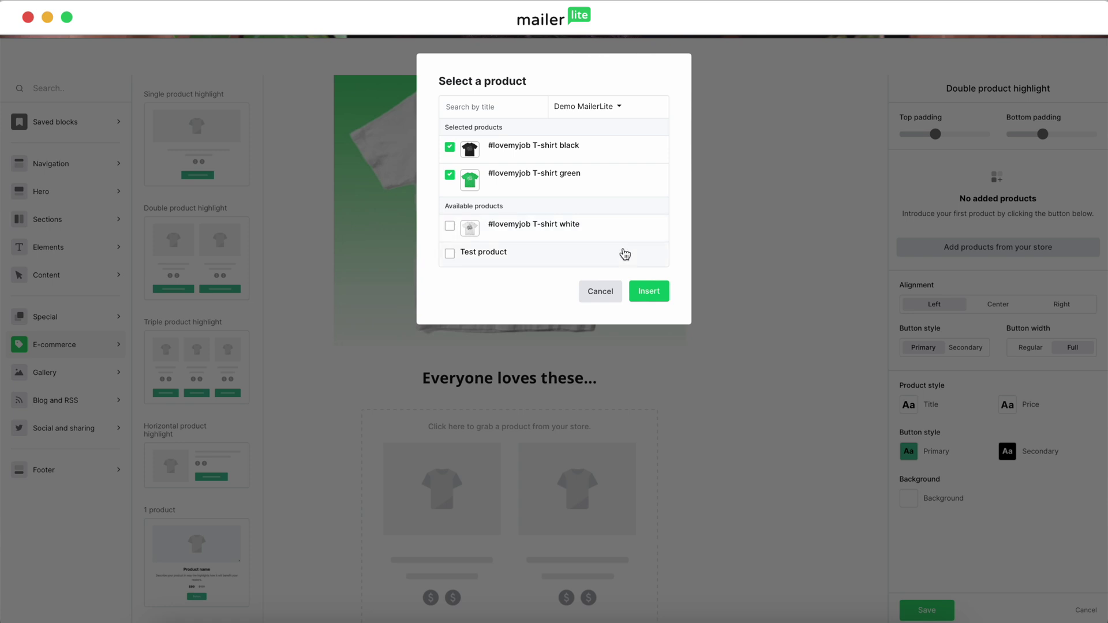
{"action": "left_click", "coordinate": [649, 291]}
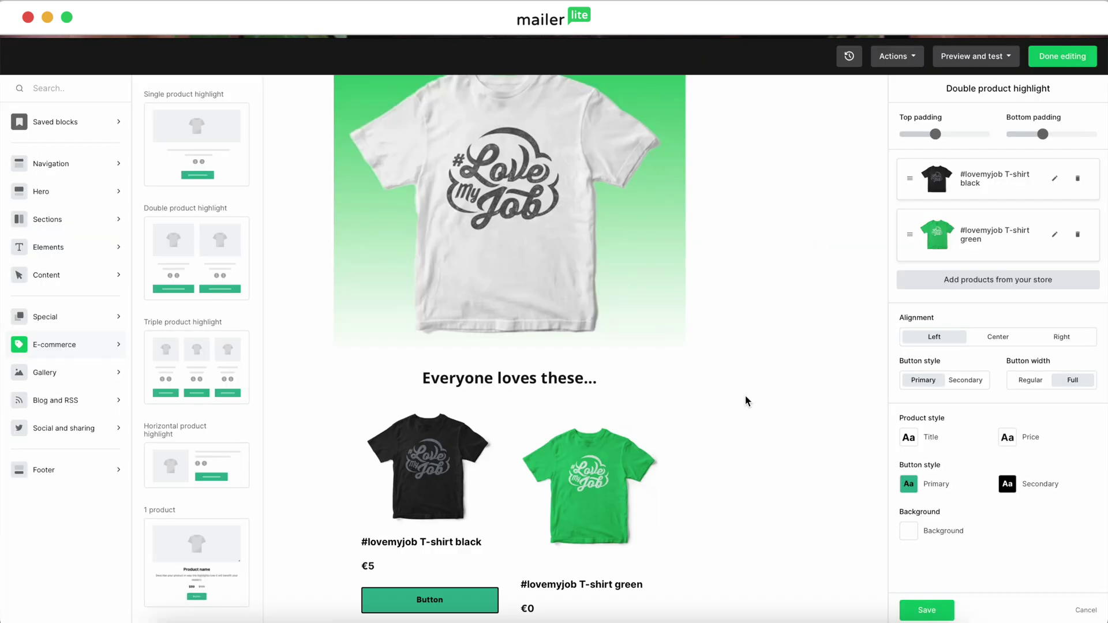
{"action": "scroll", "coordinate": [747, 400], "scroll_direction": "down", "scroll_amount": 3}
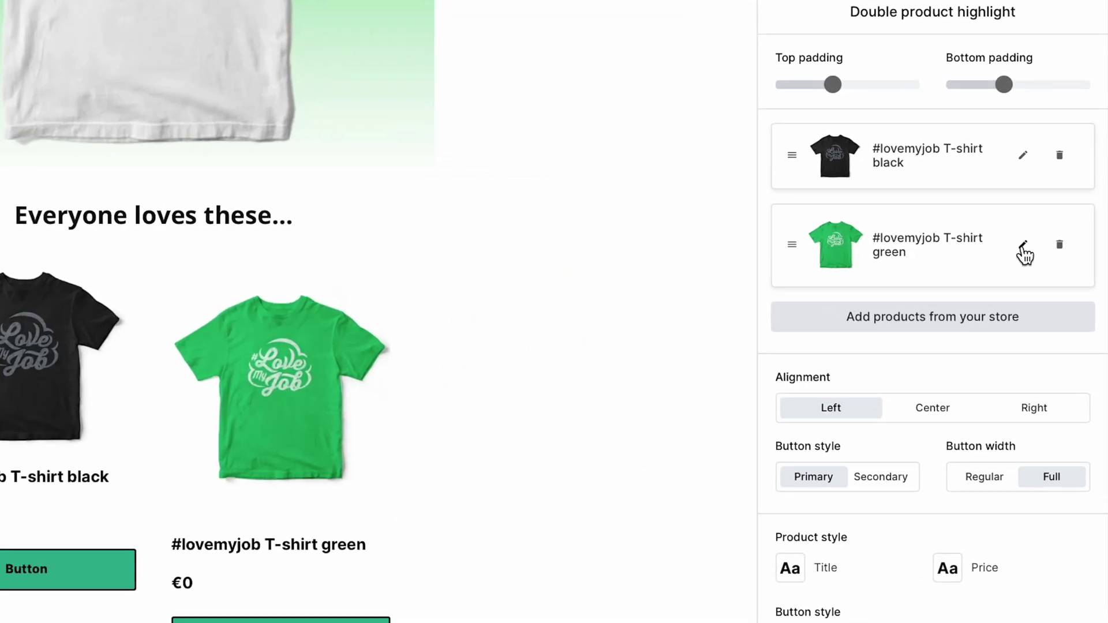
{"action": "left_click", "coordinate": [1054, 234]}
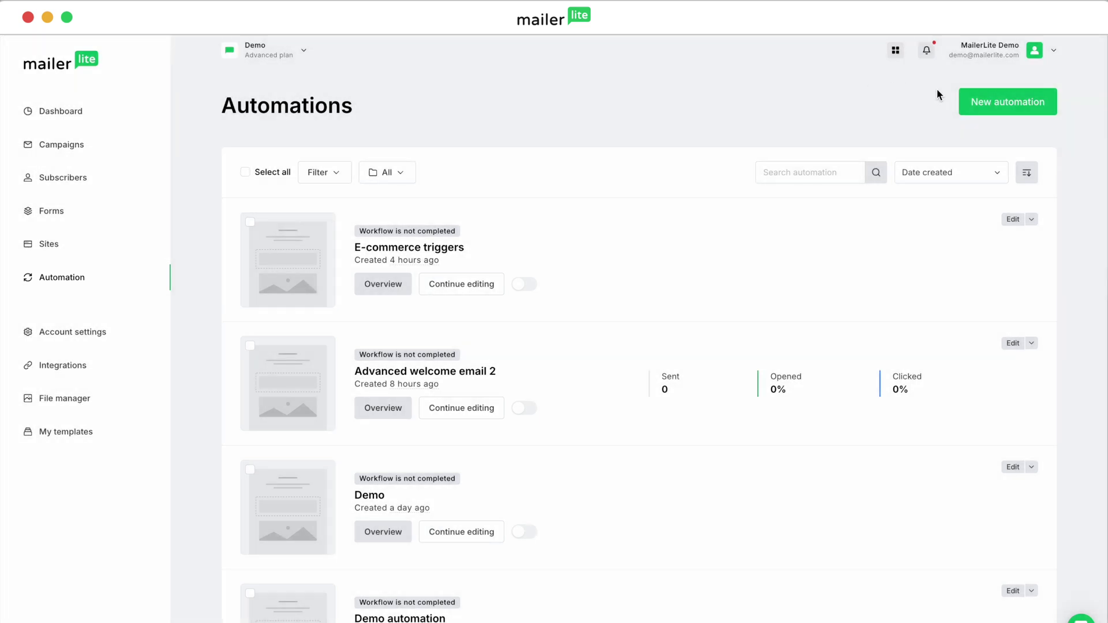
Step: Start a new automation with the template list filtered to E-commerce
{"action": "left_click", "coordinate": [969, 98]}
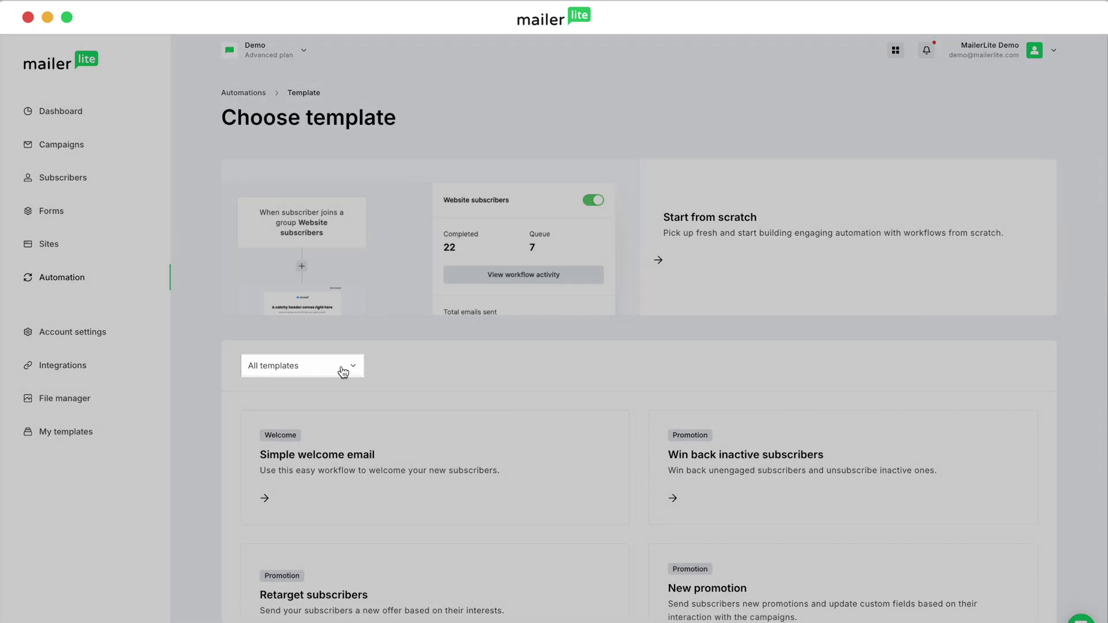
{"action": "left_click", "coordinate": [344, 368]}
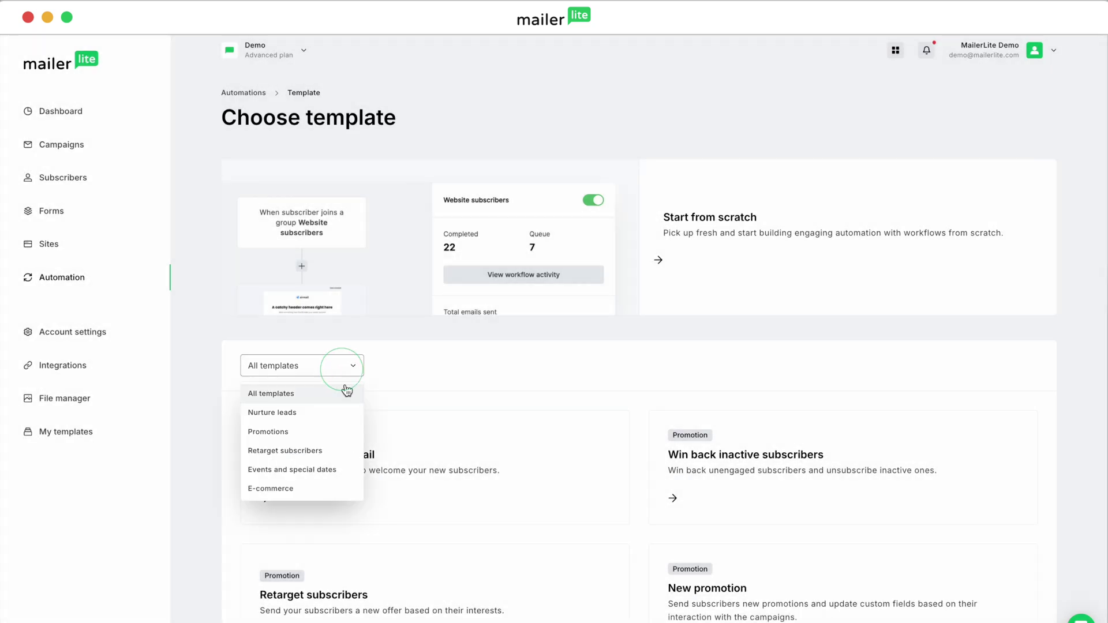
{"action": "left_click", "coordinate": [344, 488]}
{"action": "scroll", "coordinate": [210, 506], "scroll_direction": "down", "scroll_amount": 1}
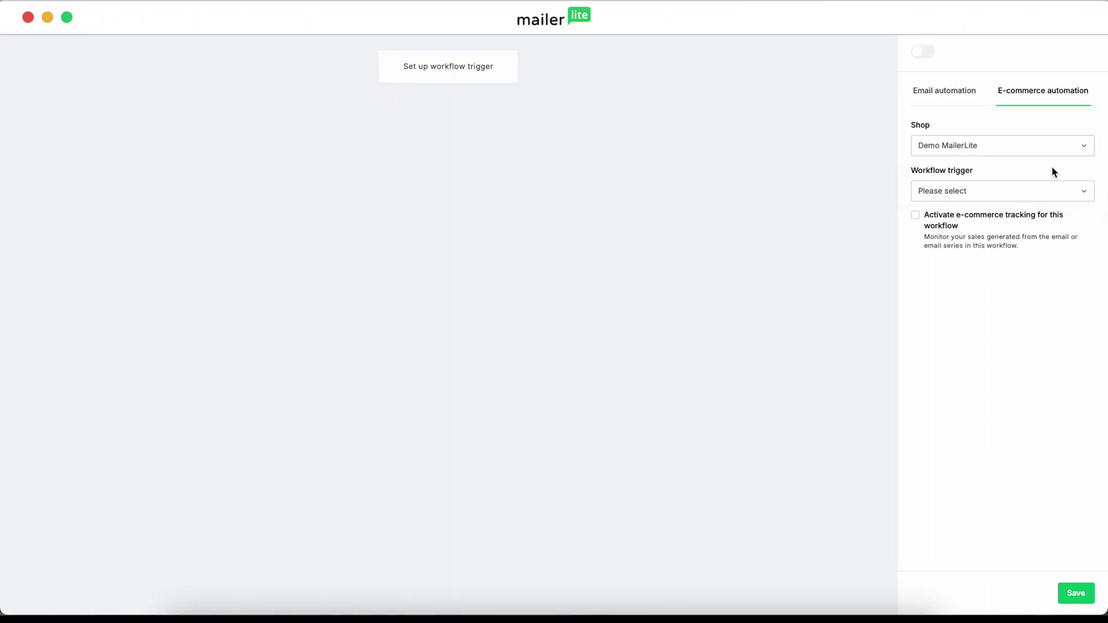
Step: Show the e-commerce trigger options, from Abandoned Cart to Purchase from category
{"action": "left_click", "coordinate": [1059, 194]}
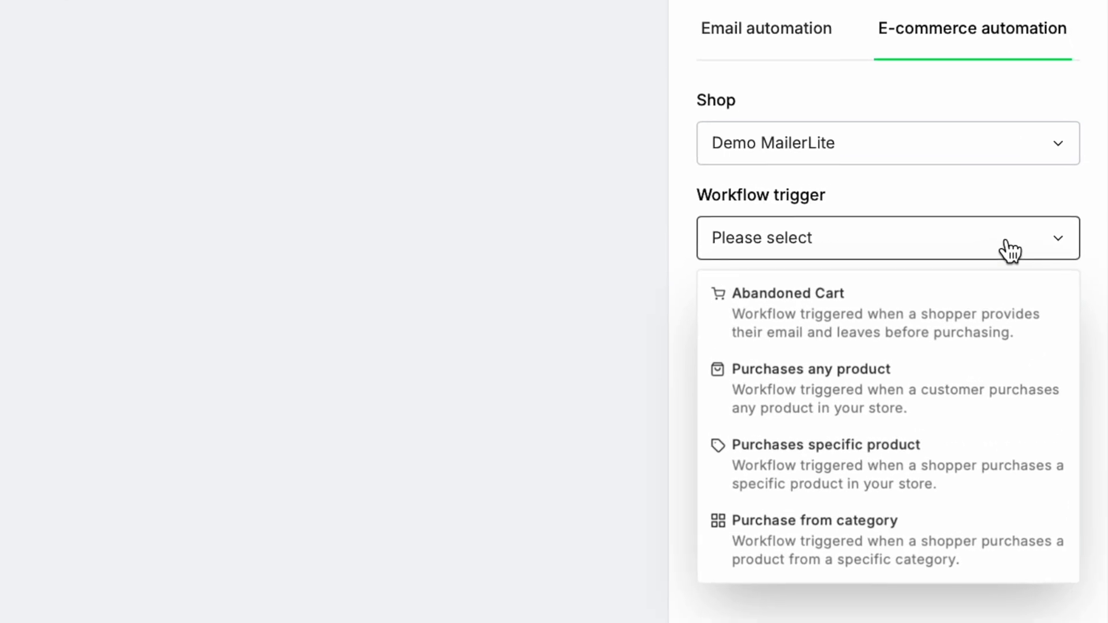